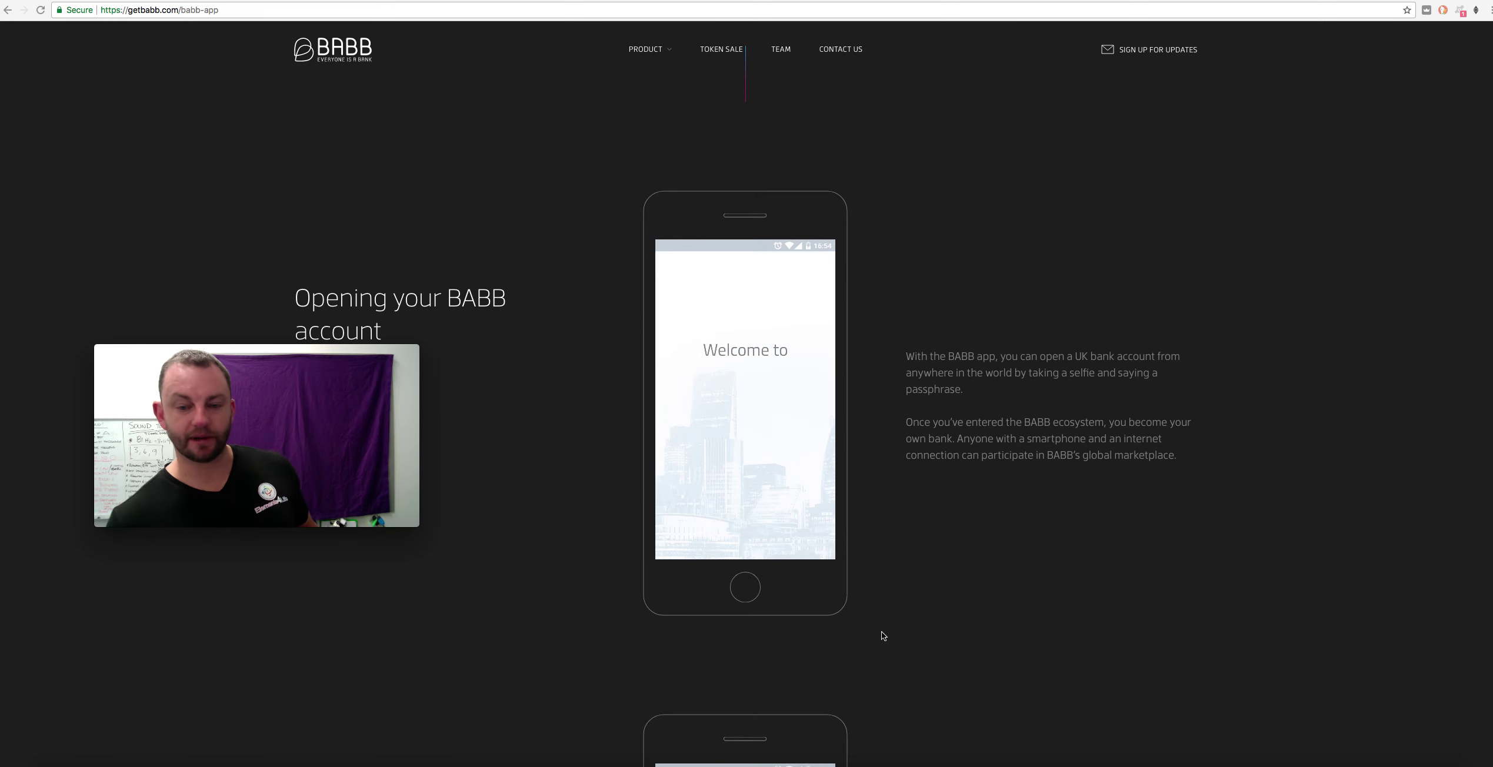
scroll(1054, 649, down, 1)
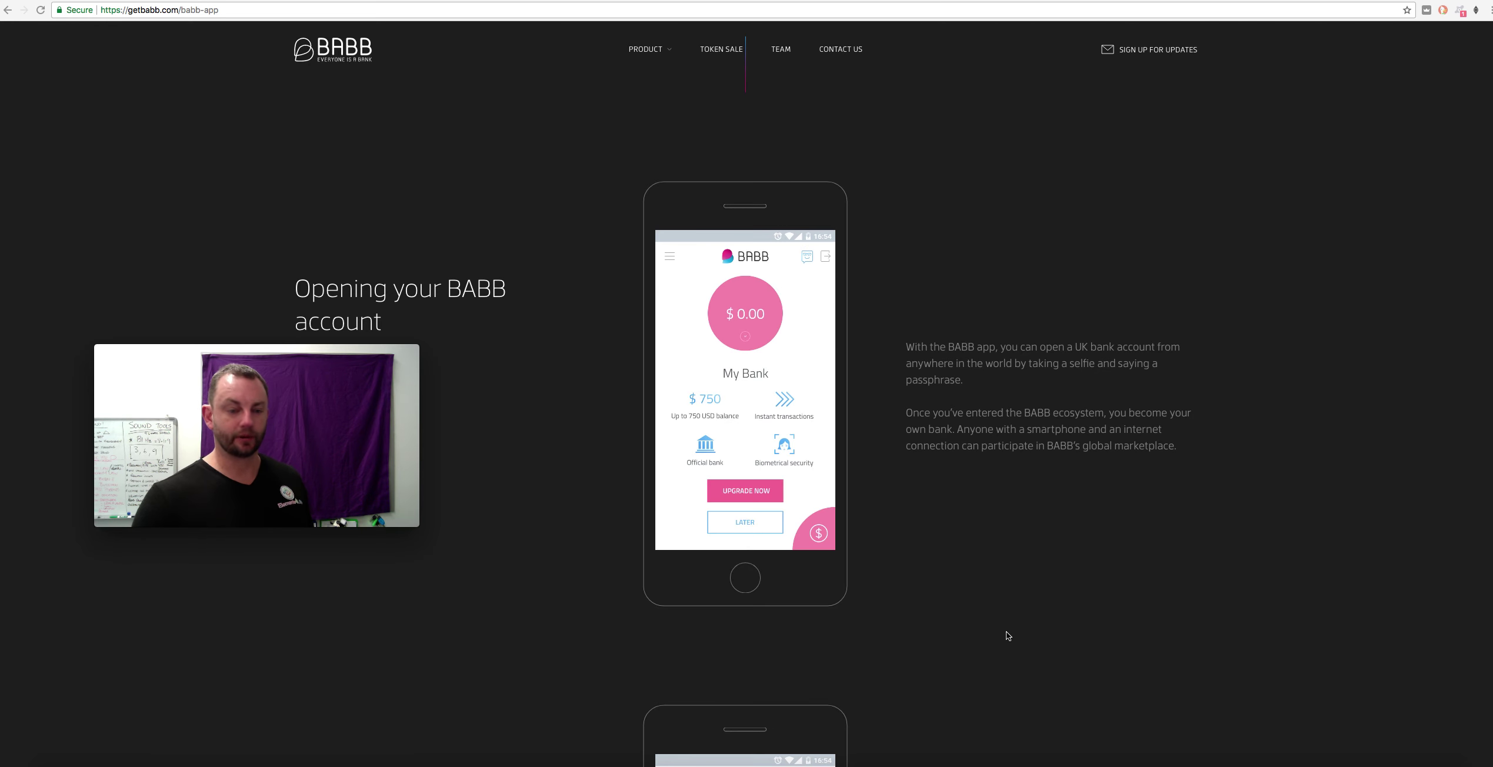
scroll(1006, 635, down, 1)
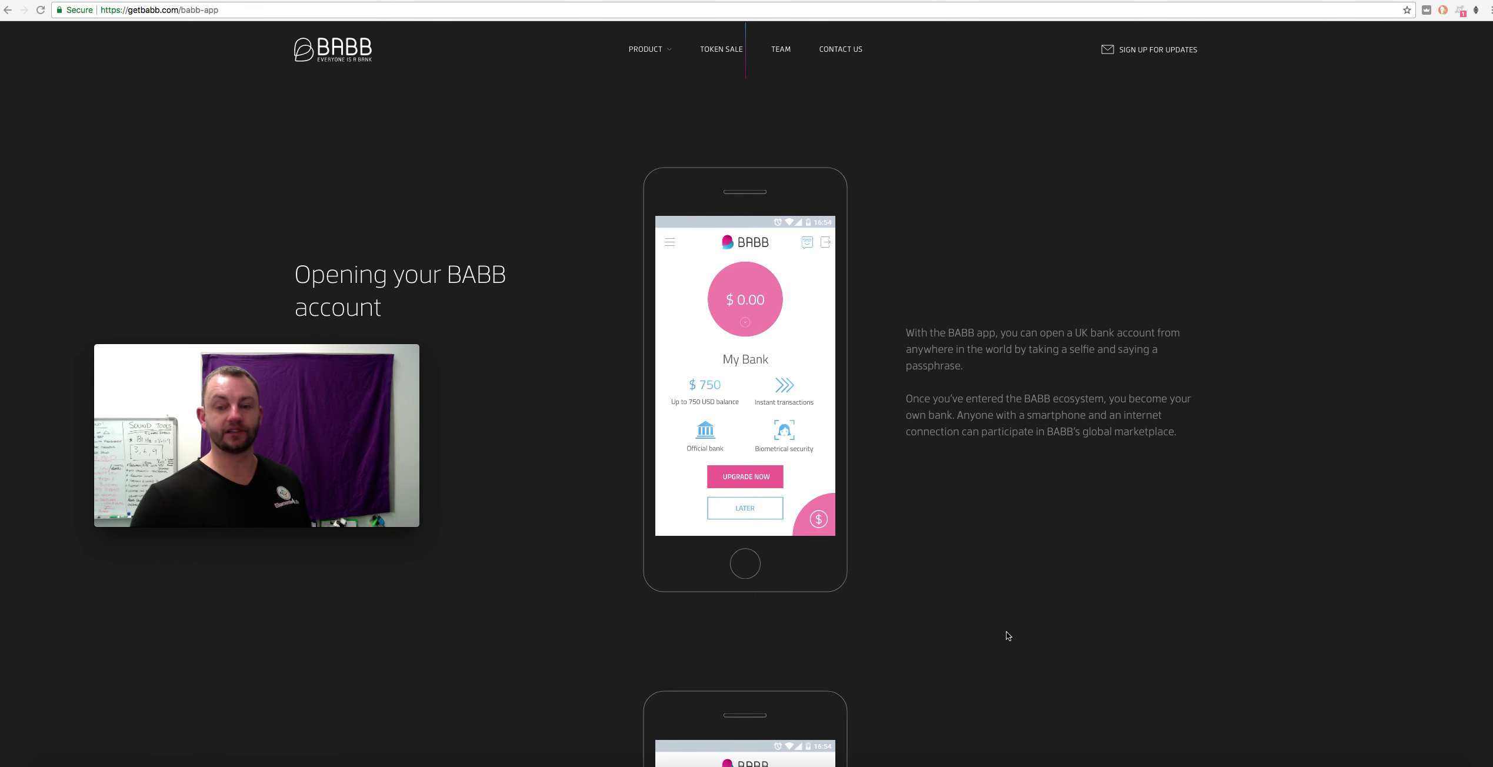
scroll(1006, 635, down, 3)
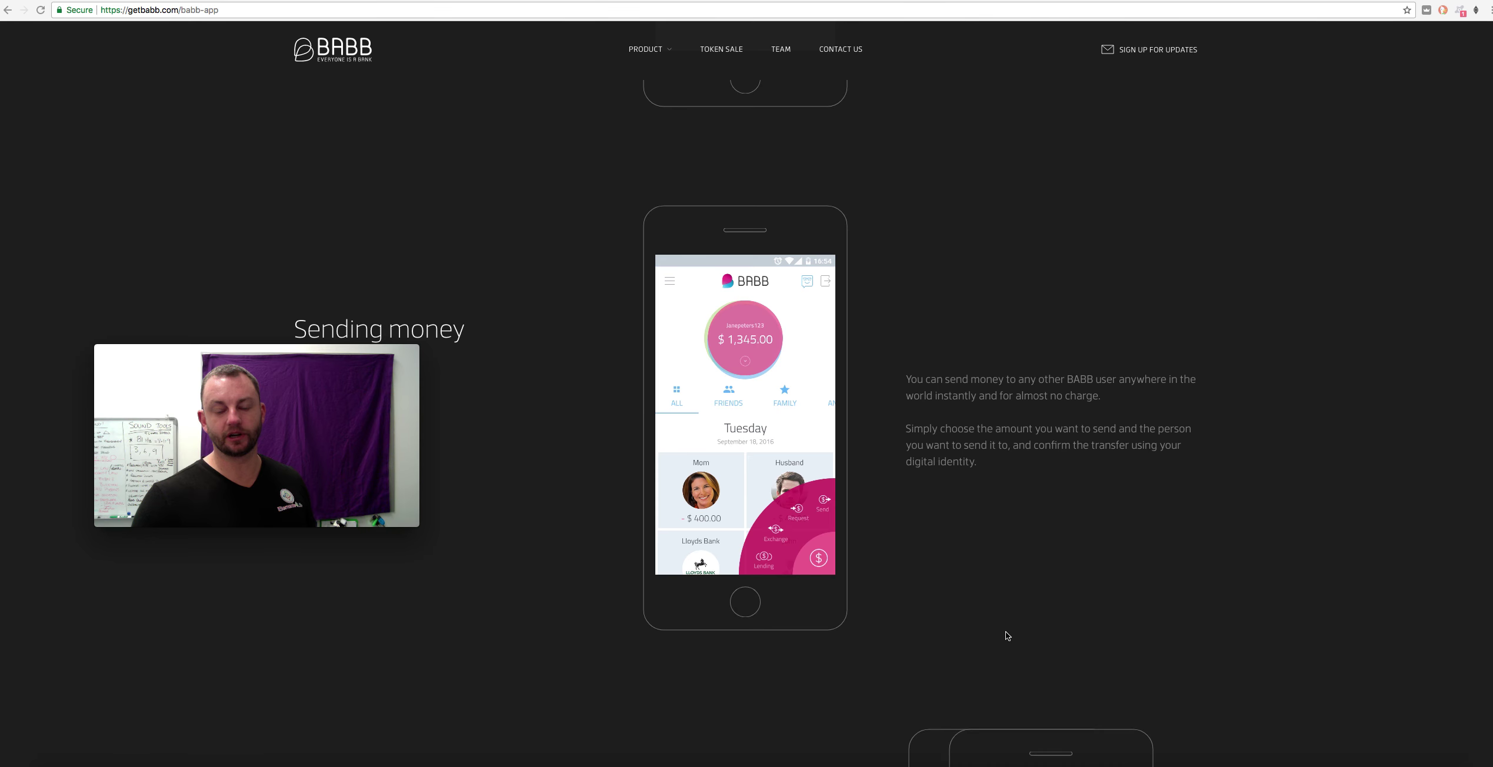
scroll(1007, 635, down, 1)
scroll(1005, 635, down, 5)
scroll(1005, 636, down, 2)
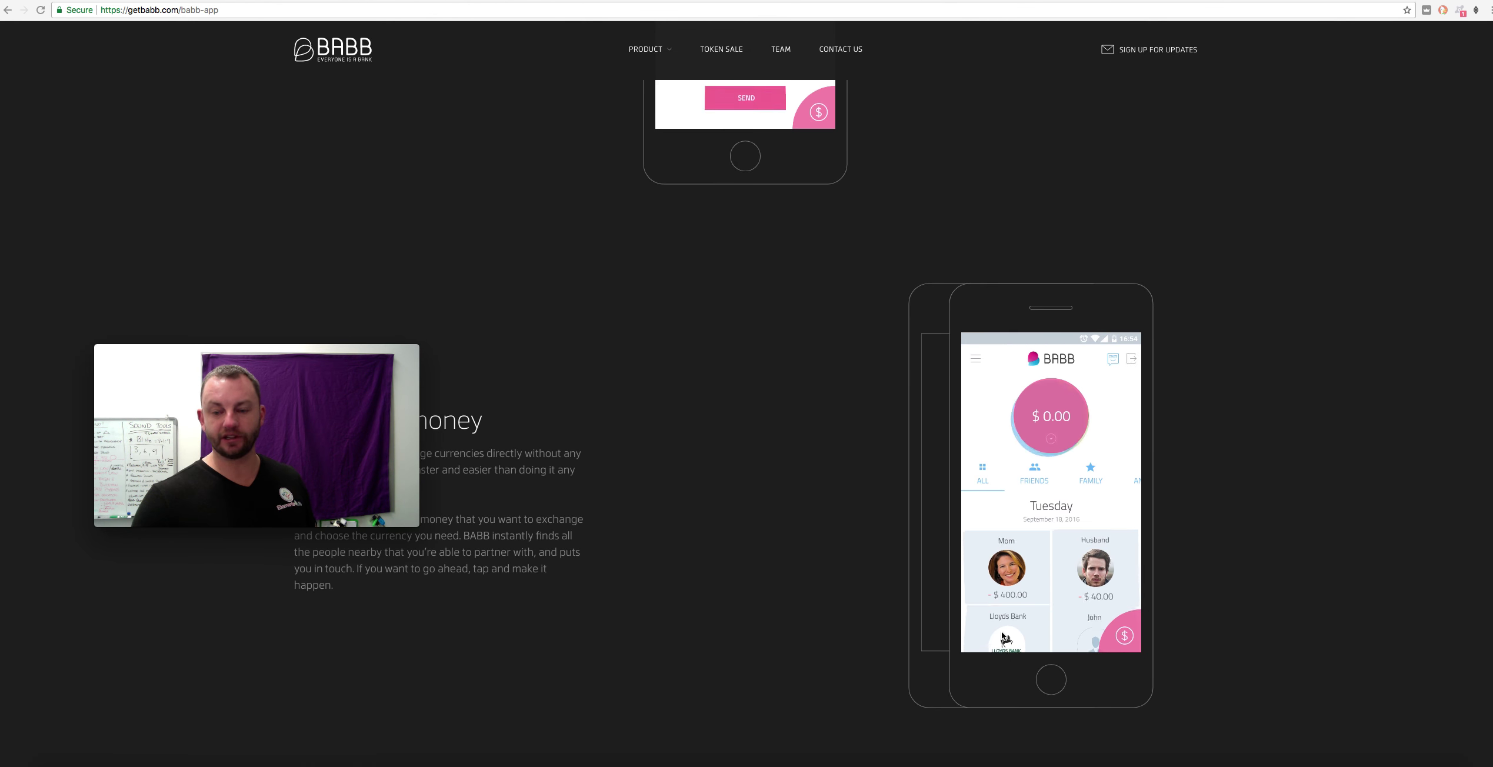
scroll(1001, 635, down, 1)
scroll(1001, 636, down, 2)
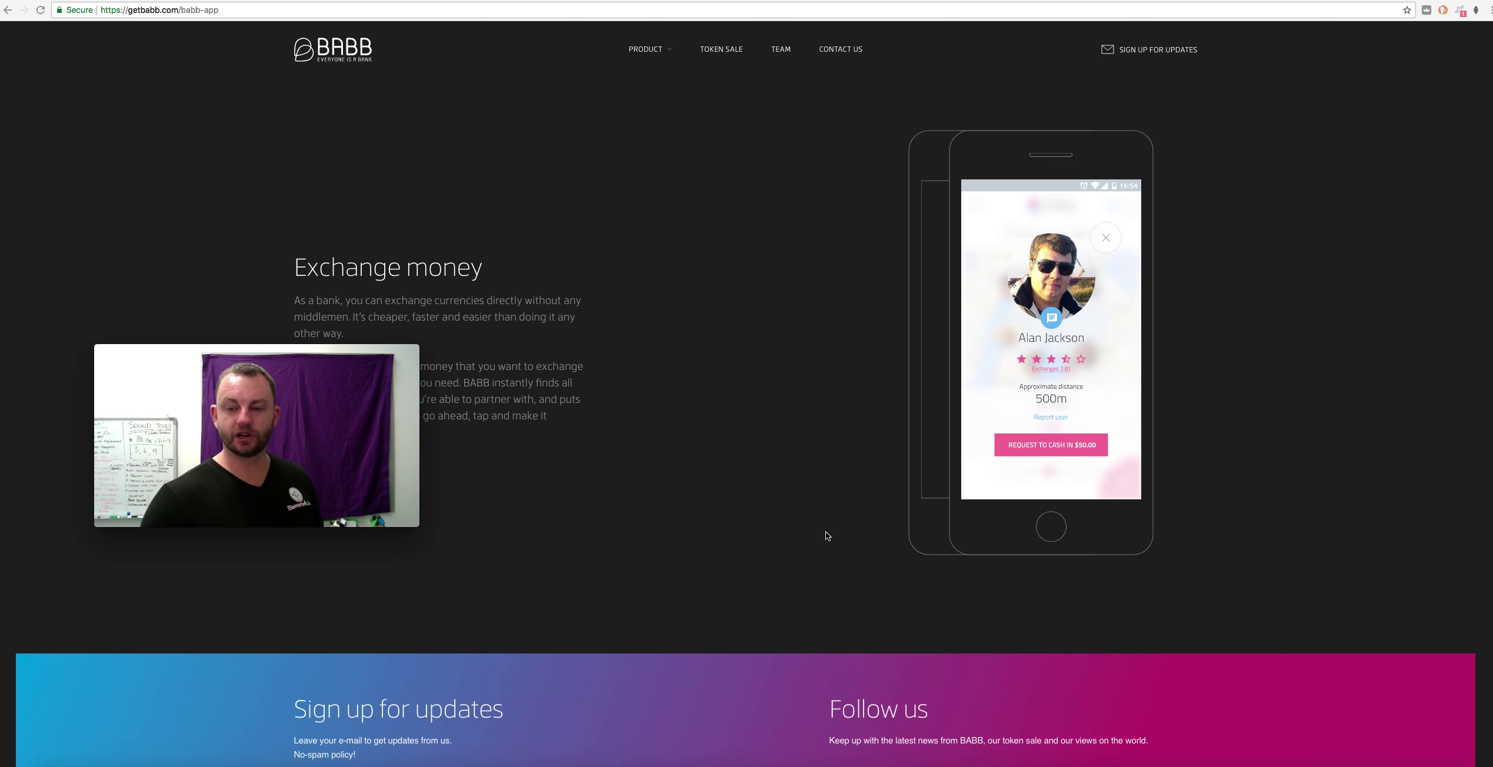
scroll(824, 532, down, 1)
scroll(823, 535, up, 5)
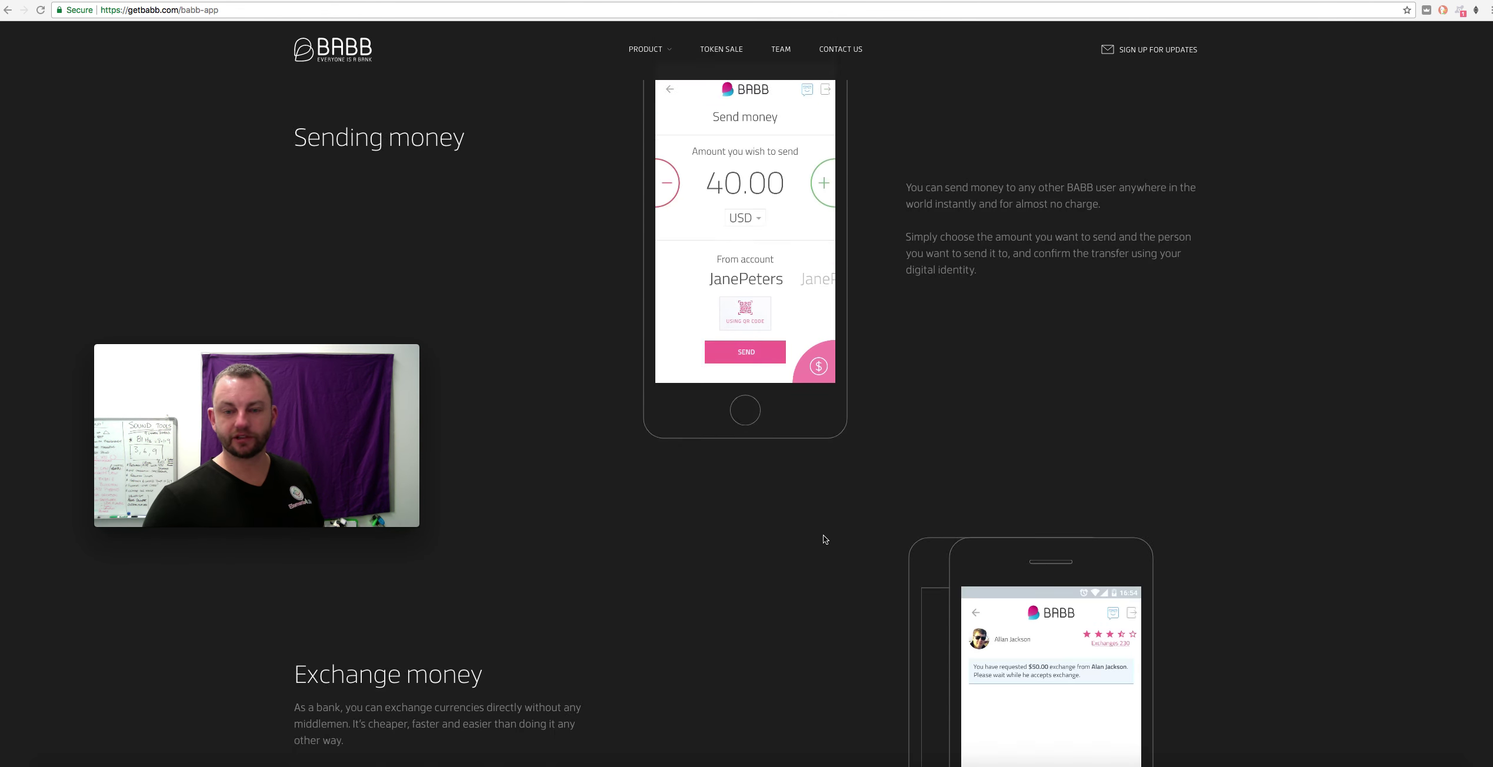
scroll(823, 539, up, 2)
scroll(822, 539, up, 2)
scroll(822, 538, up, 1)
scroll(823, 539, up, 1)
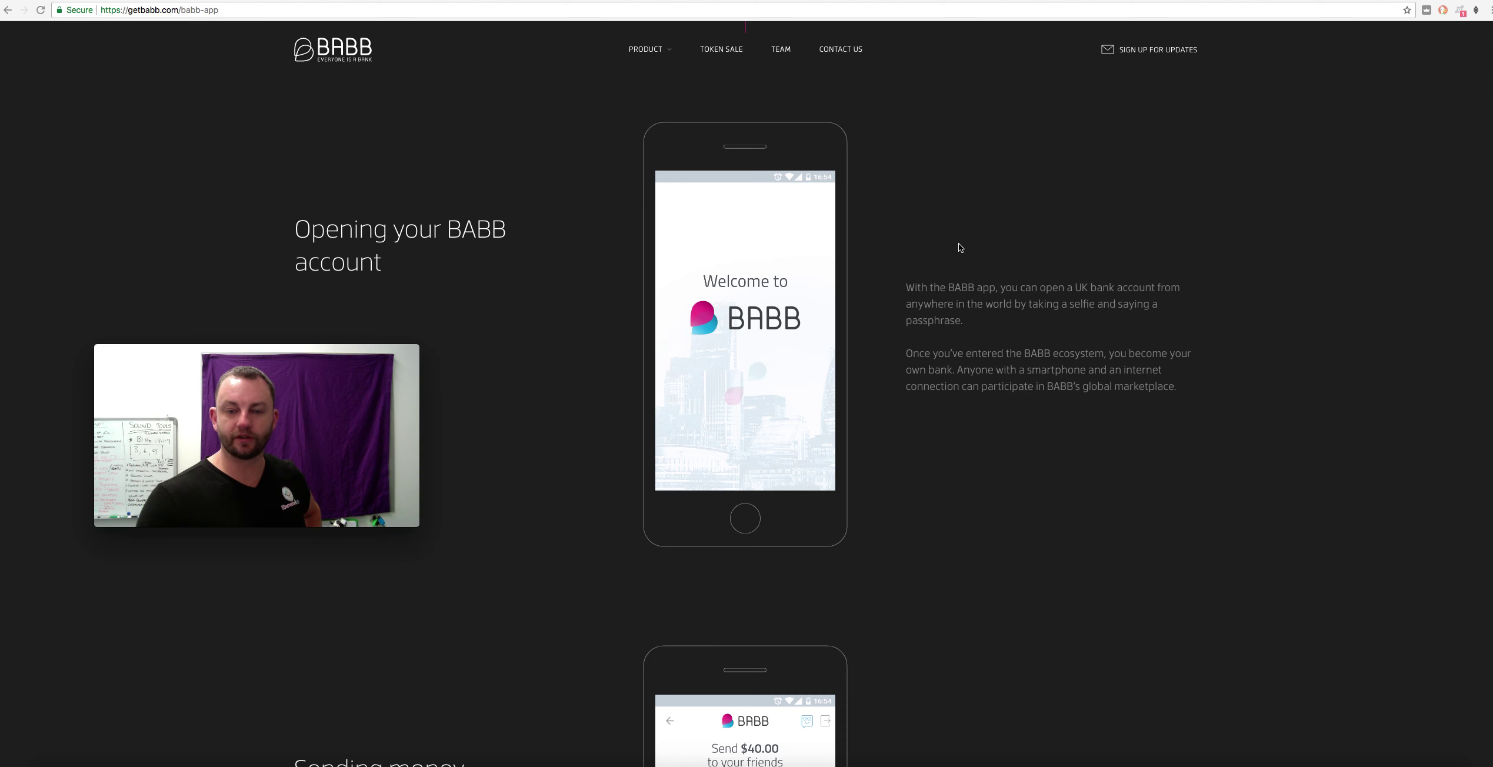
scroll(959, 245, down, 1)
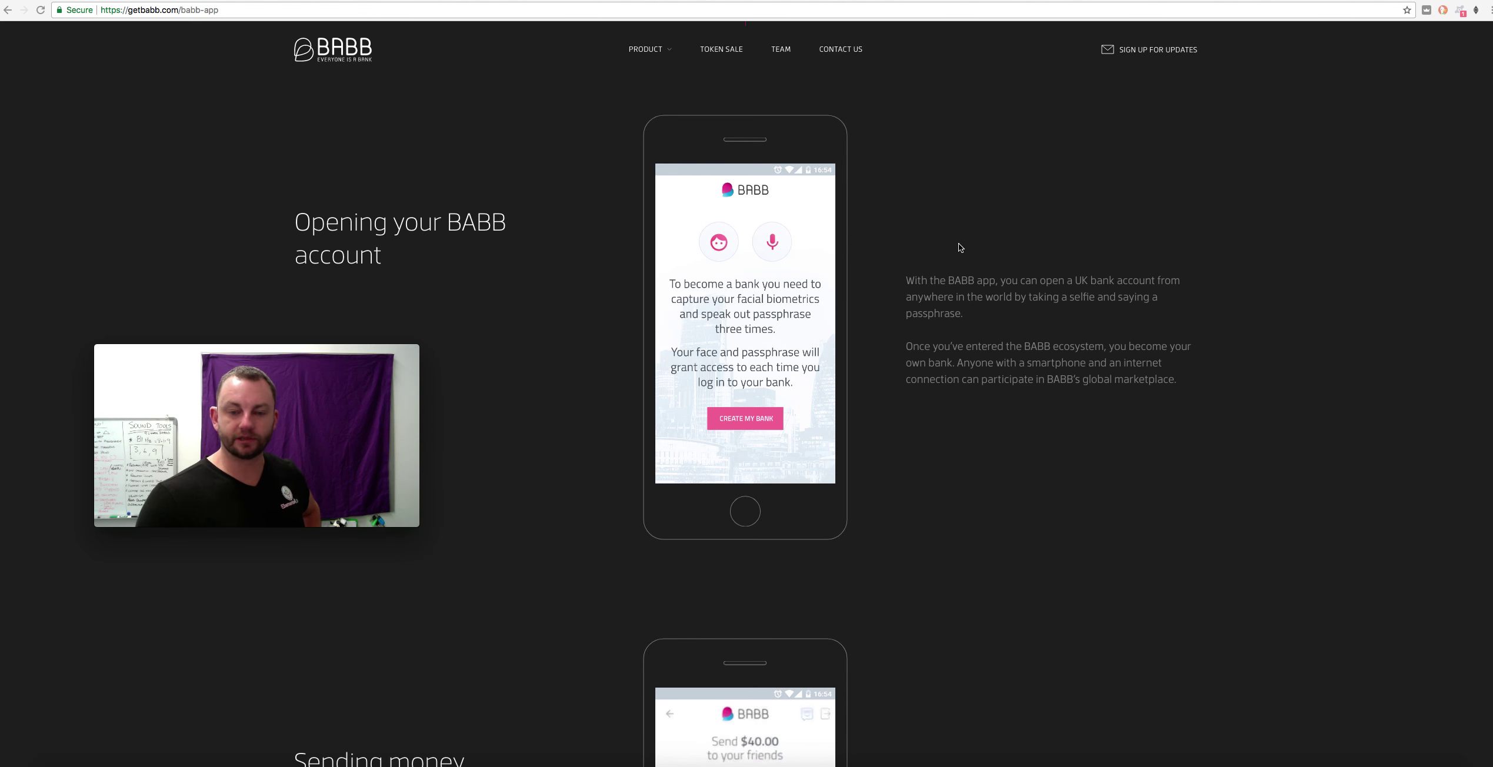